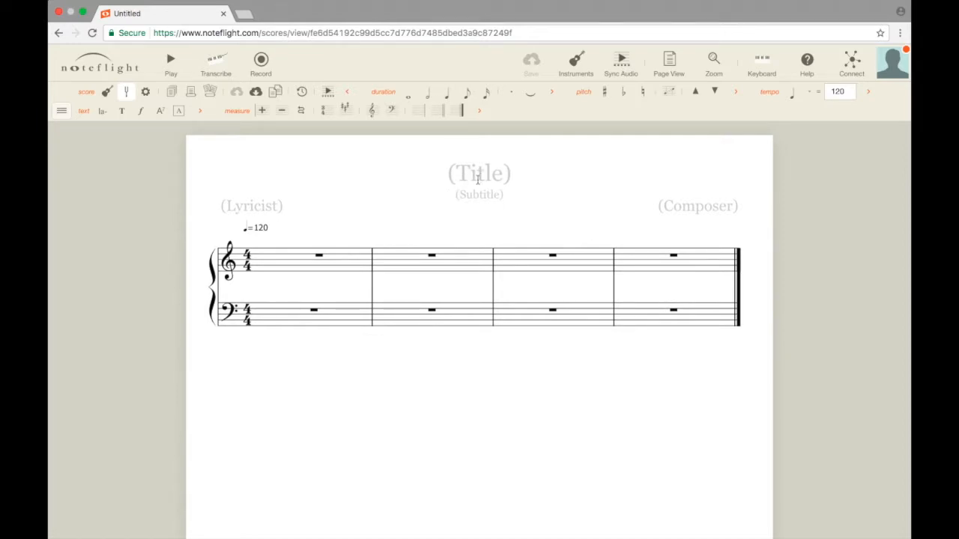
# Step: Title the score "Triads in Keys"
pyautogui.click(477, 178)
pyautogui.write('Tr')
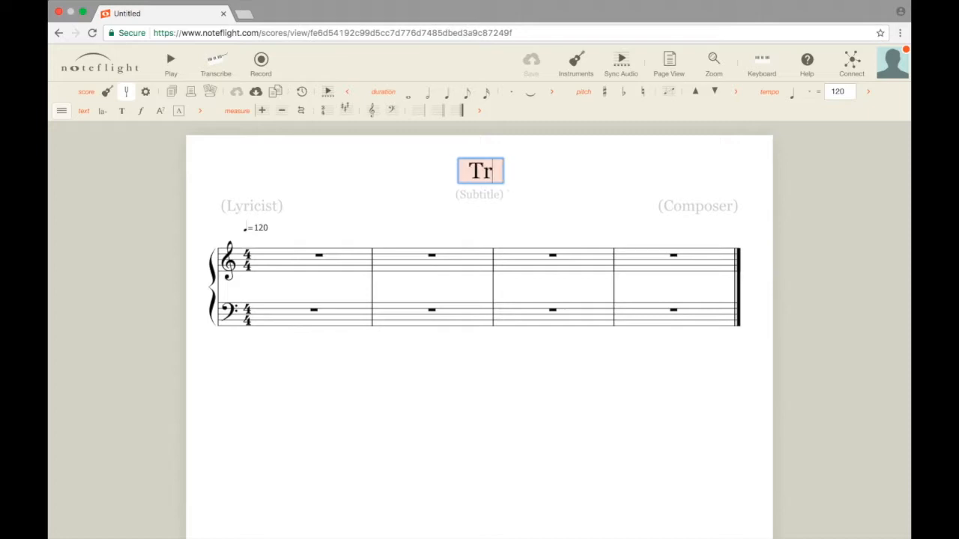
pyautogui.write('iads ')
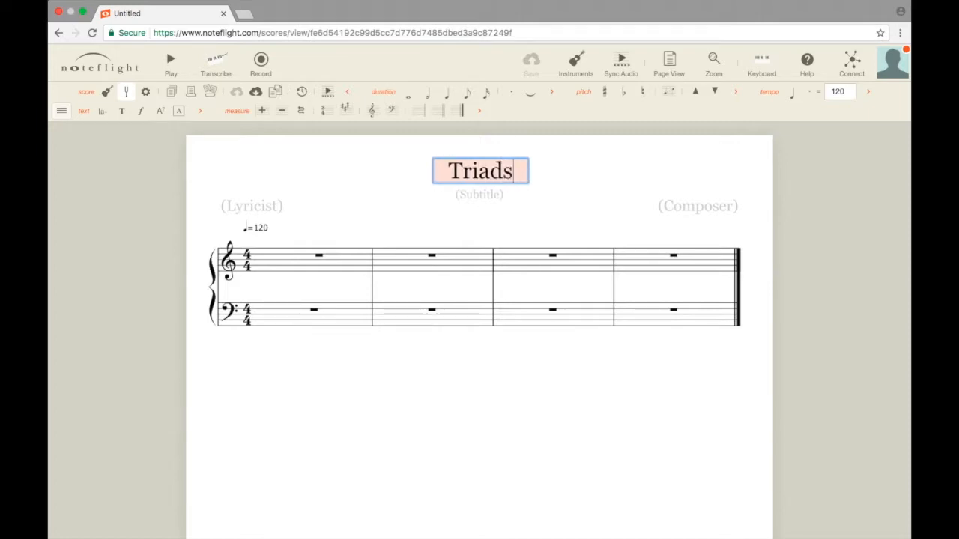
pyautogui.write('in Keys')
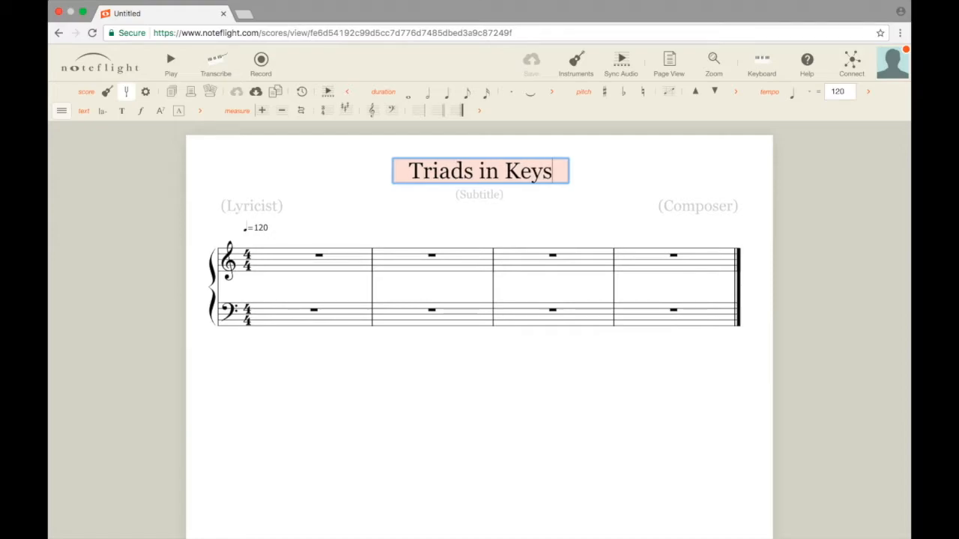
# Step: Enter "My Name!" as the composer of the score
pyautogui.click(698, 206)
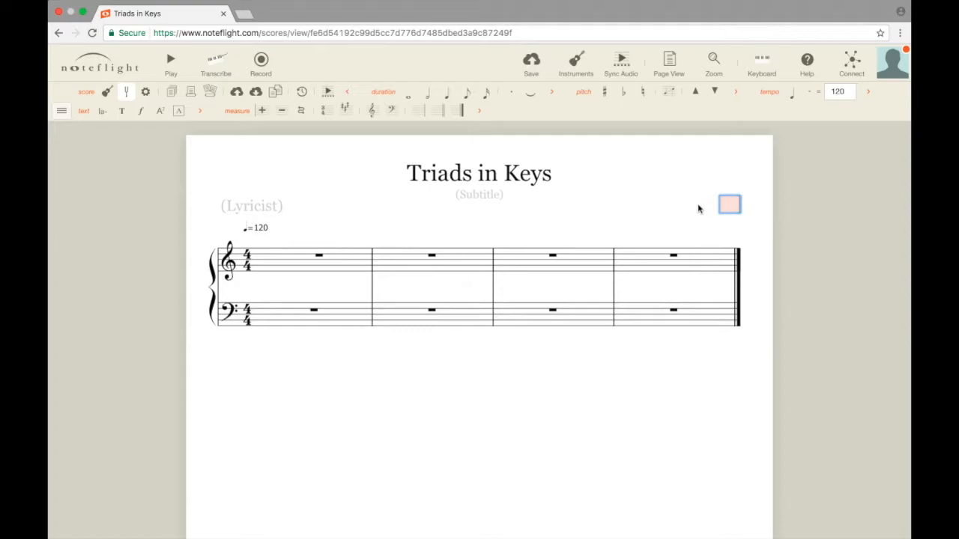
pyautogui.write('My Nam')
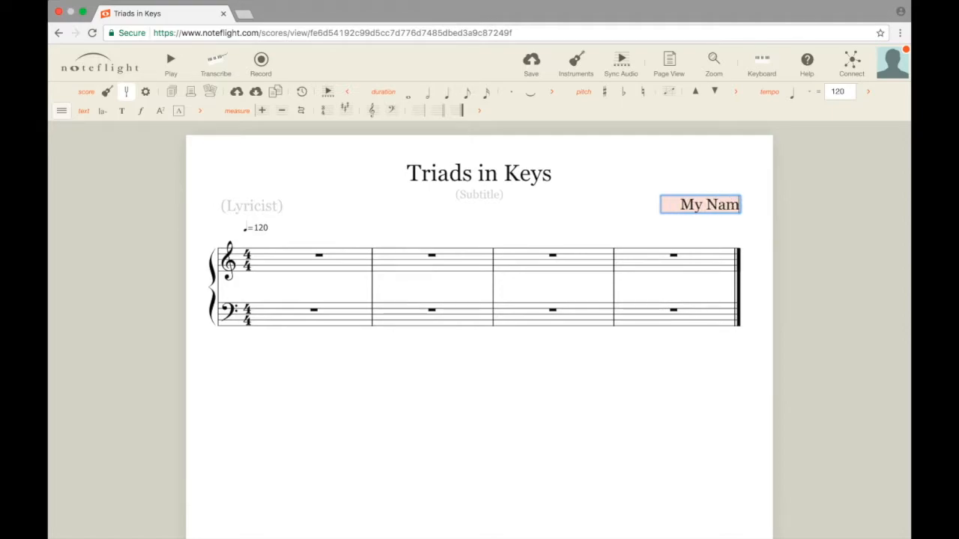
pyautogui.write('e!')
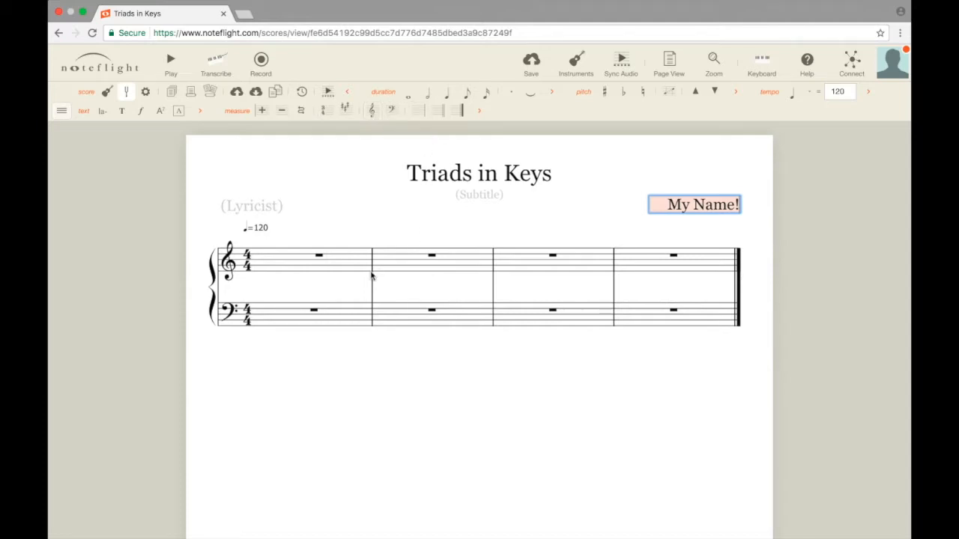
# Step: Enter ascending quarter notes E, F, G and A in measure 1 of the treble staff
pyautogui.click(298, 266)
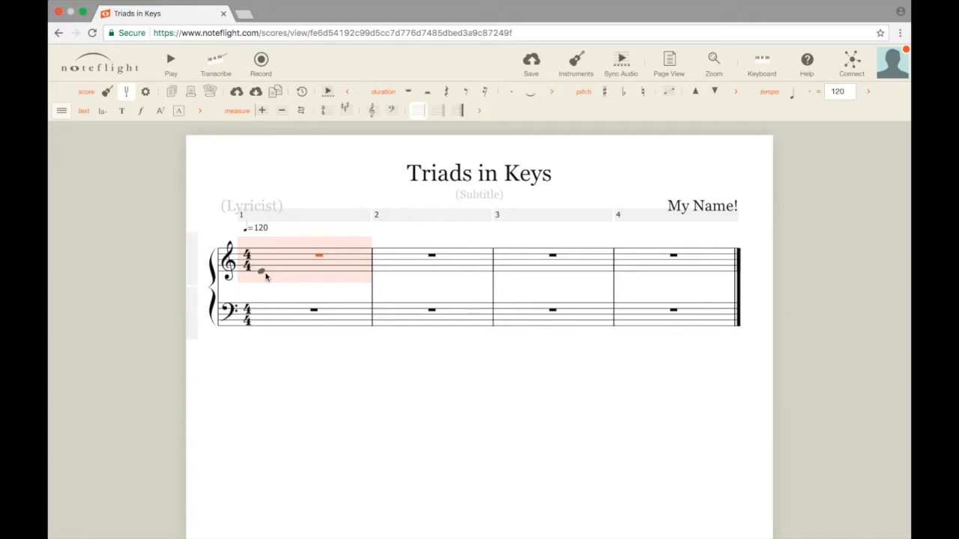
pyautogui.click(265, 276)
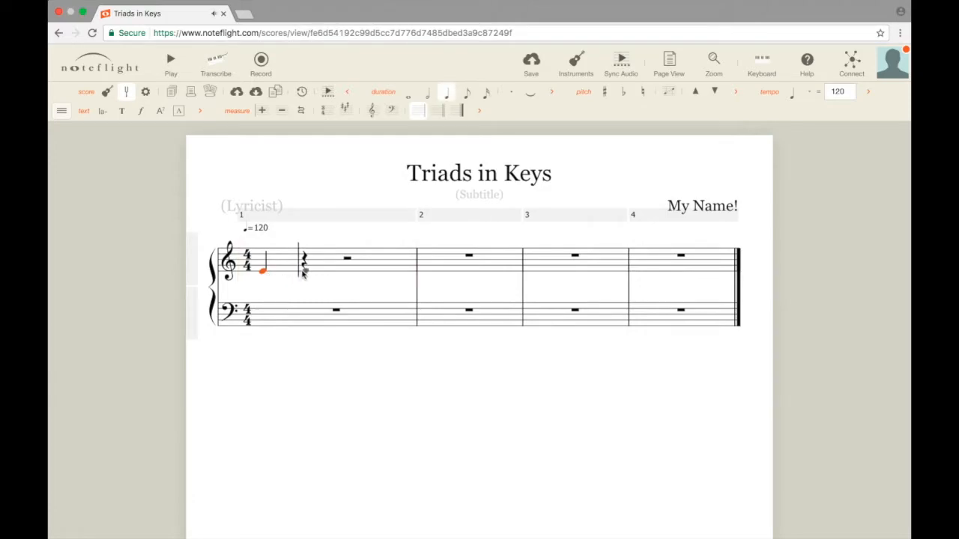
pyautogui.click(304, 270)
pyautogui.click(345, 267)
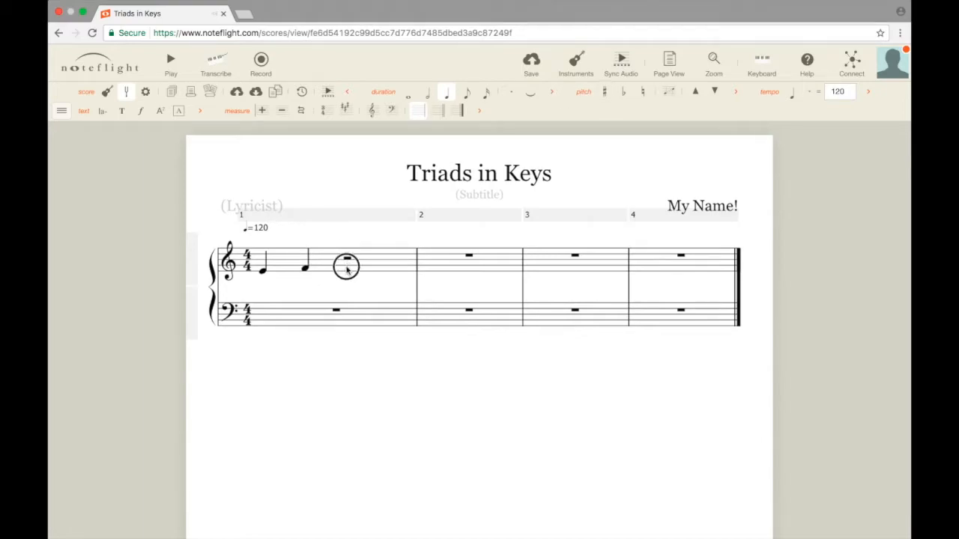
pyautogui.click(387, 265)
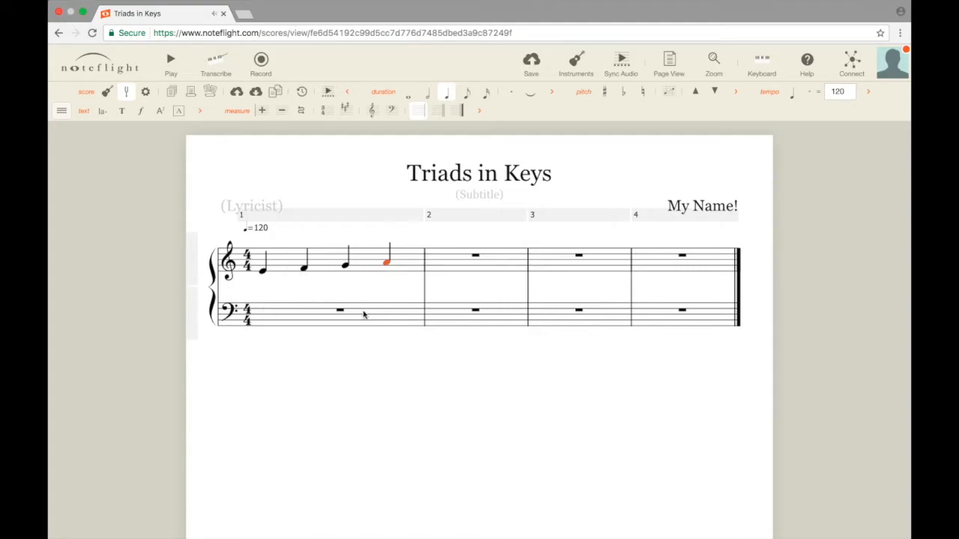
# Step: Delete all four quarter notes from measure 1 of the treble staff, working backwards from the last one
pyautogui.press('Delete')
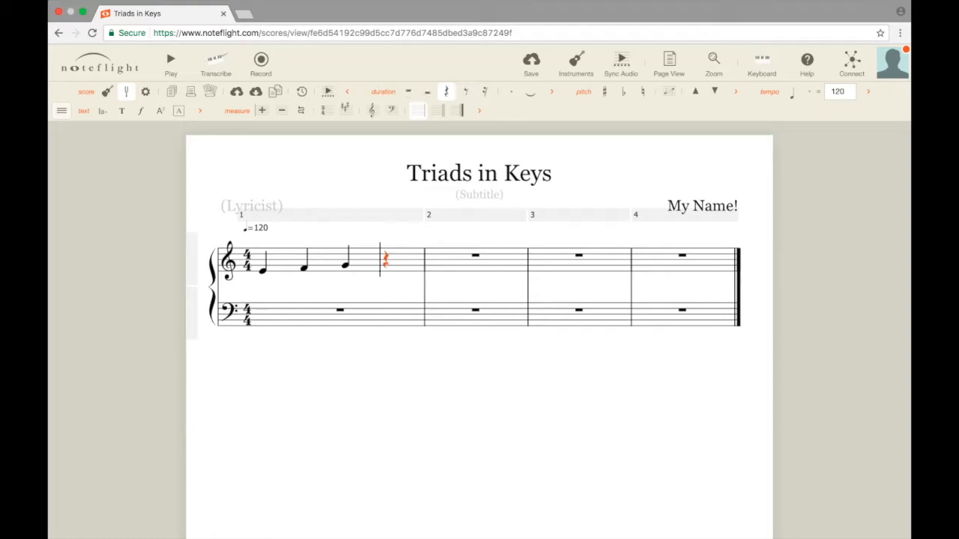
pyautogui.press('Left')
pyautogui.press('Delete')
pyautogui.press('Left')
pyautogui.press('Delete')
pyautogui.press('Left')
pyautogui.press('Delete')
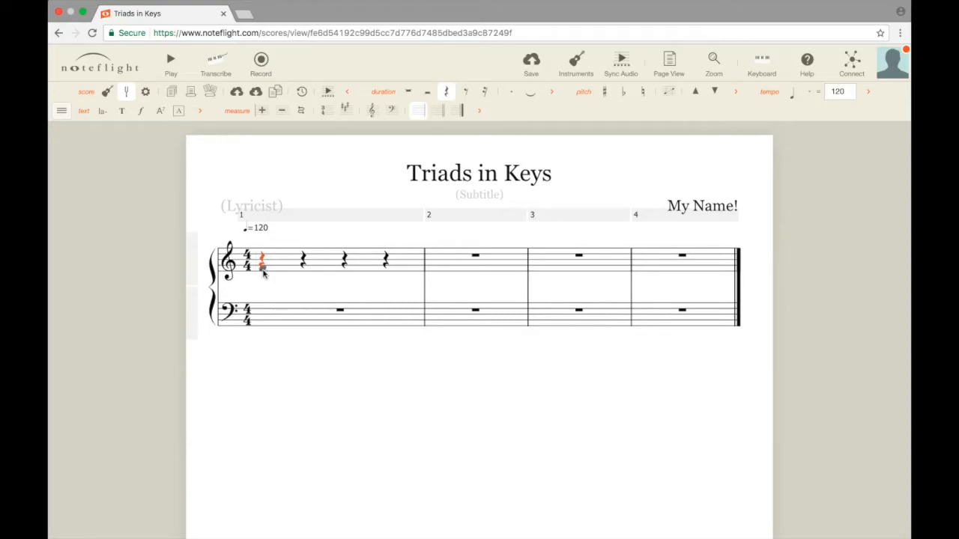
# Step: Build a quarter-note triad of E, G-sharp and B on beat 1 of measure 1 in the treble staff
pyautogui.click(263, 273)
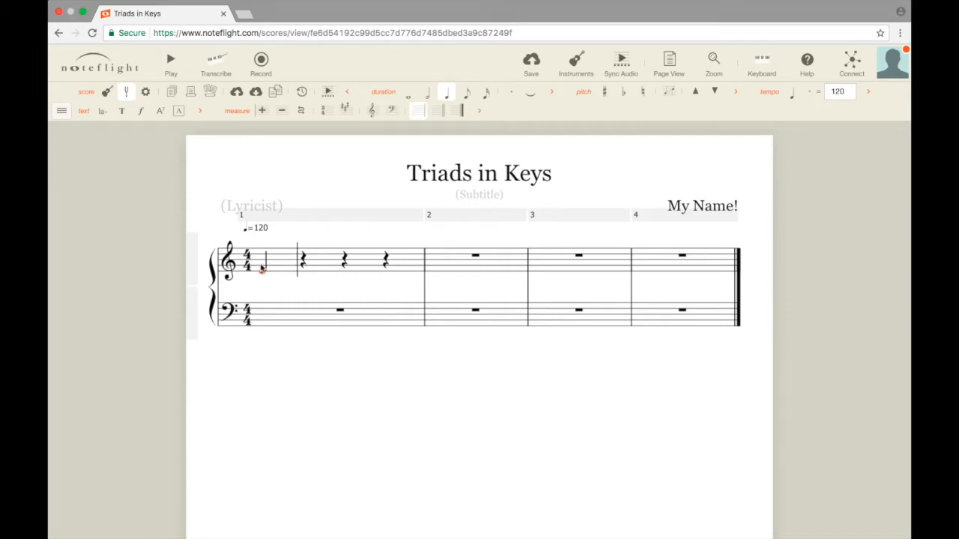
pyautogui.click(262, 265)
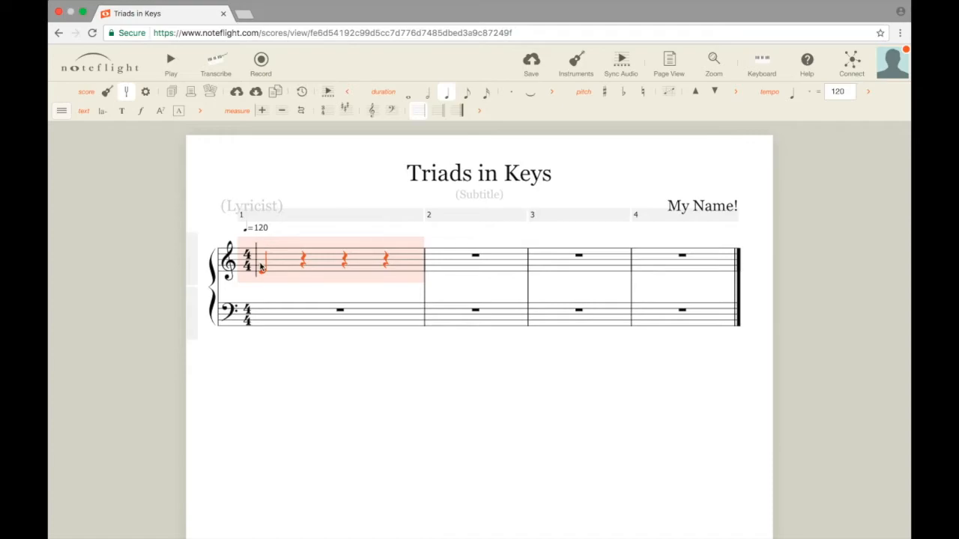
pyautogui.click(263, 267)
pyautogui.press('space')
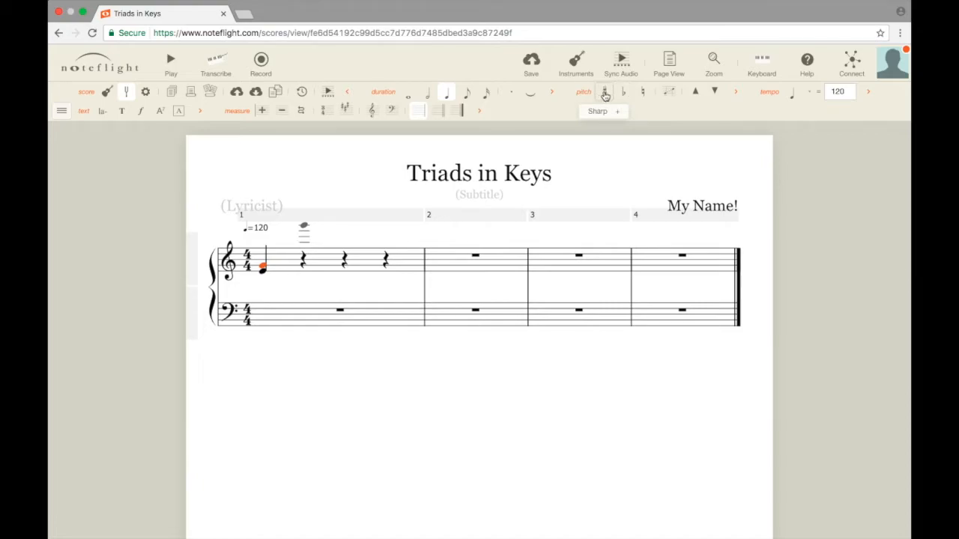
pyautogui.click(605, 93)
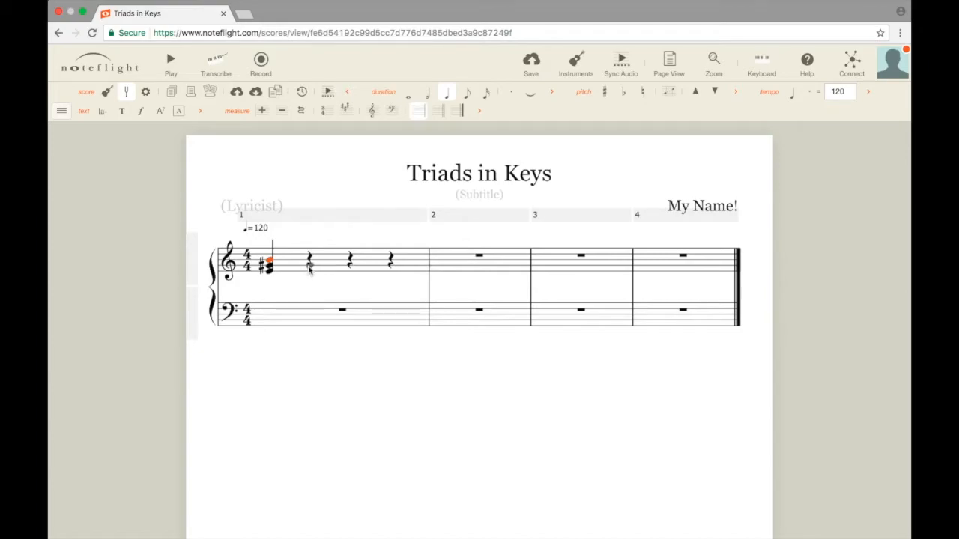
# Step: Build a quarter-note triad of F-sharp, A and C-sharp on beat 2 of measure 1 in the treble staff
pyautogui.click(311, 268)
pyautogui.click(608, 92)
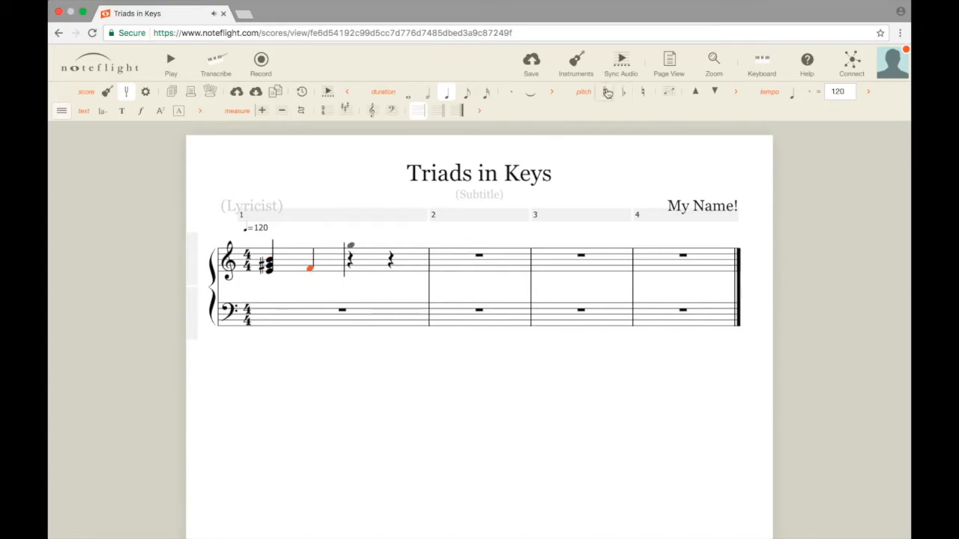
pyautogui.click(309, 260)
pyautogui.click(605, 92)
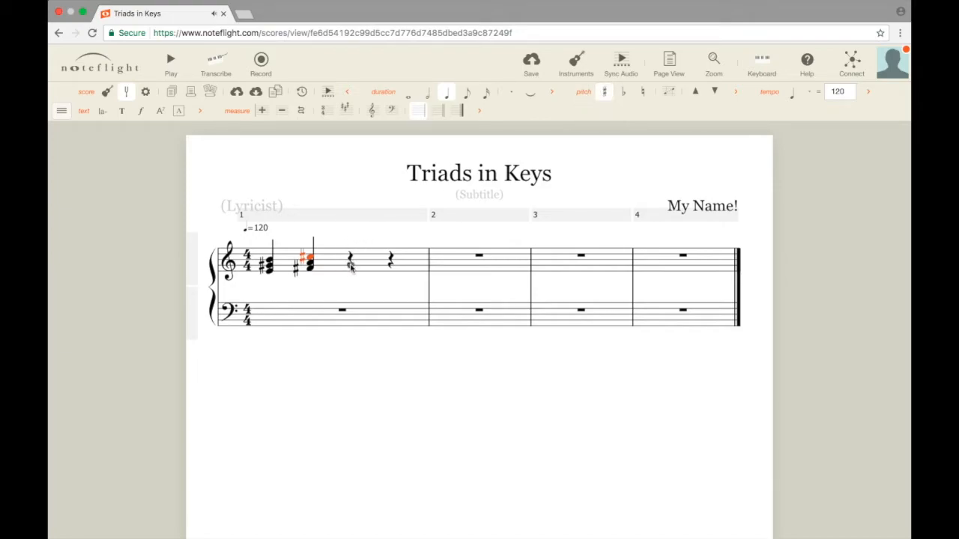
# Step: Build a quarter-note triad of G-sharp, B and D-sharp on beat 3 of measure 1 in the treble staff
pyautogui.click(349, 264)
pyautogui.click(606, 93)
pyautogui.click(349, 262)
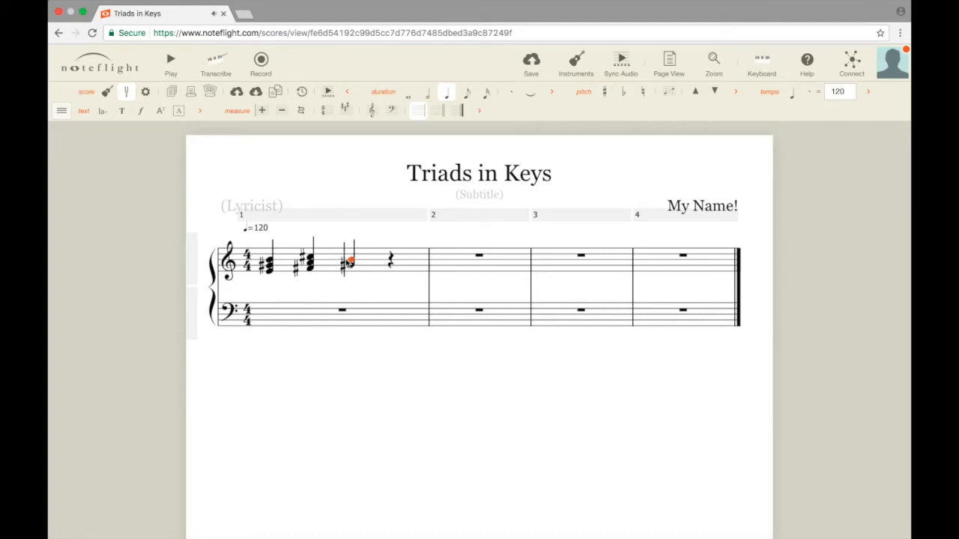
pyautogui.click(605, 90)
# Step: Build a quarter-note triad of A, C-sharp and E on beat 4 of measure 1 in the treble staff
pyautogui.click(388, 262)
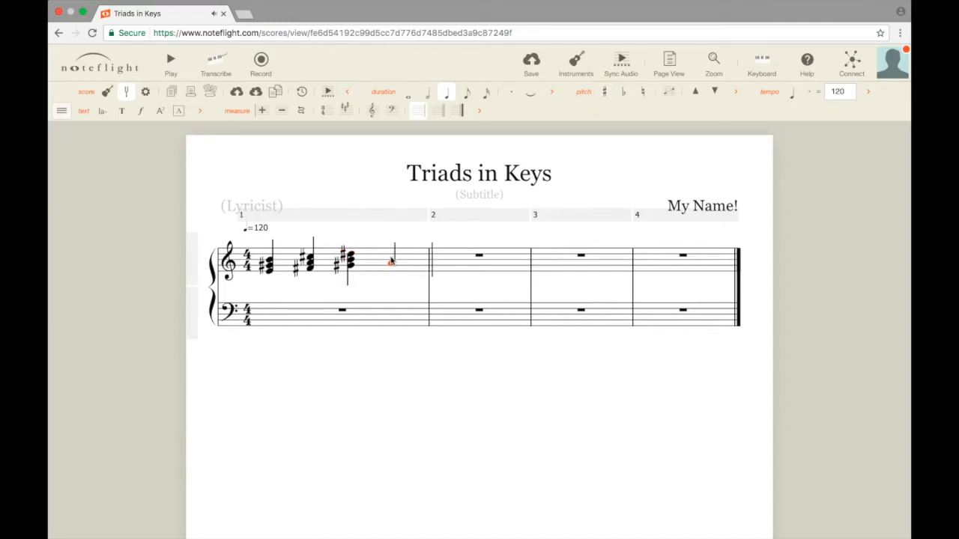
pyautogui.click(390, 261)
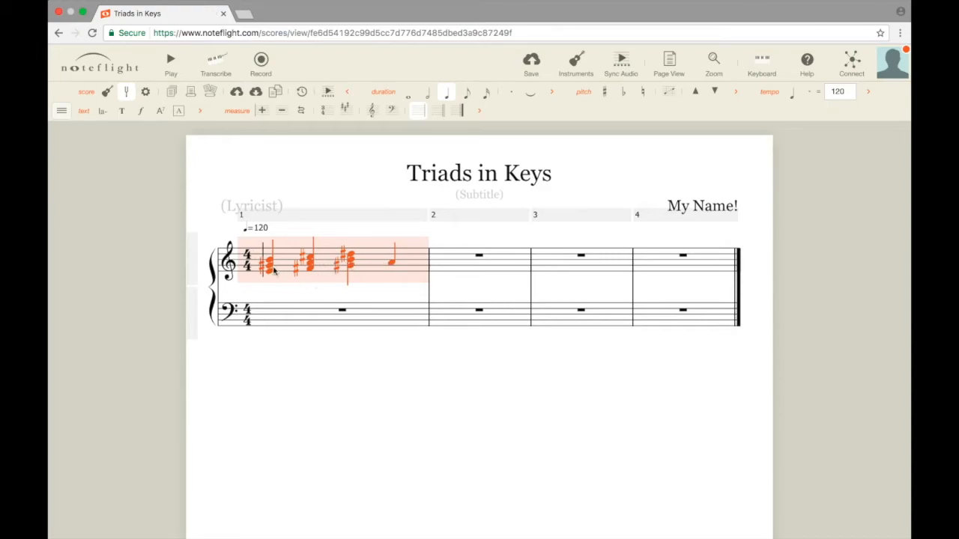
pyautogui.click(389, 262)
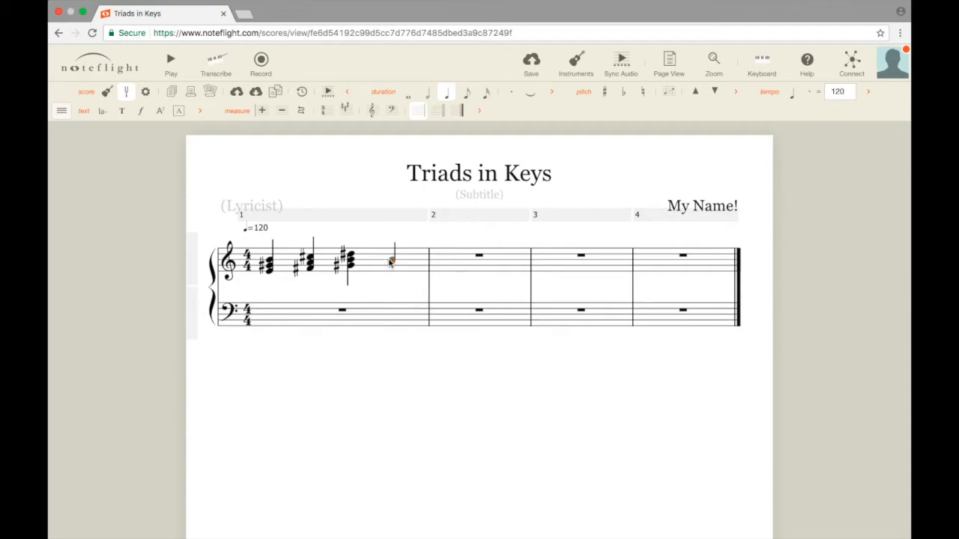
pyautogui.click(389, 260)
pyautogui.click(605, 92)
pyautogui.press('BackSpace')
pyautogui.click(390, 253)
# Step: Build a quarter-note triad of B, D-sharp and F-sharp on beat 1 of measure 2 in the treble staff
pyautogui.click(436, 263)
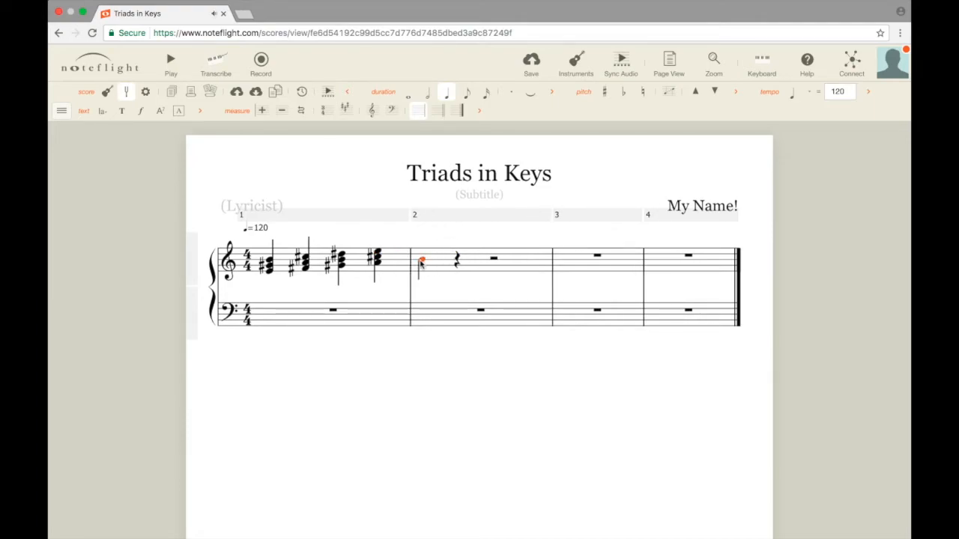
pyautogui.click(418, 256)
pyautogui.click(422, 256)
pyautogui.click(604, 92)
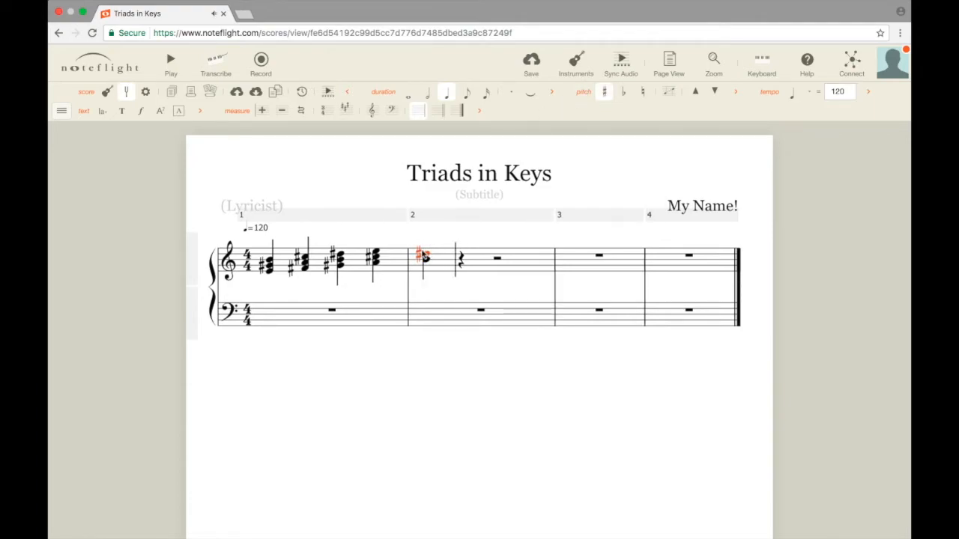
pyautogui.click(425, 249)
pyautogui.click(606, 92)
# Step: Build a quarter-note triad of C-sharp, E and G-sharp on beat 2 of measure 2 in the treble staff
pyautogui.click(464, 259)
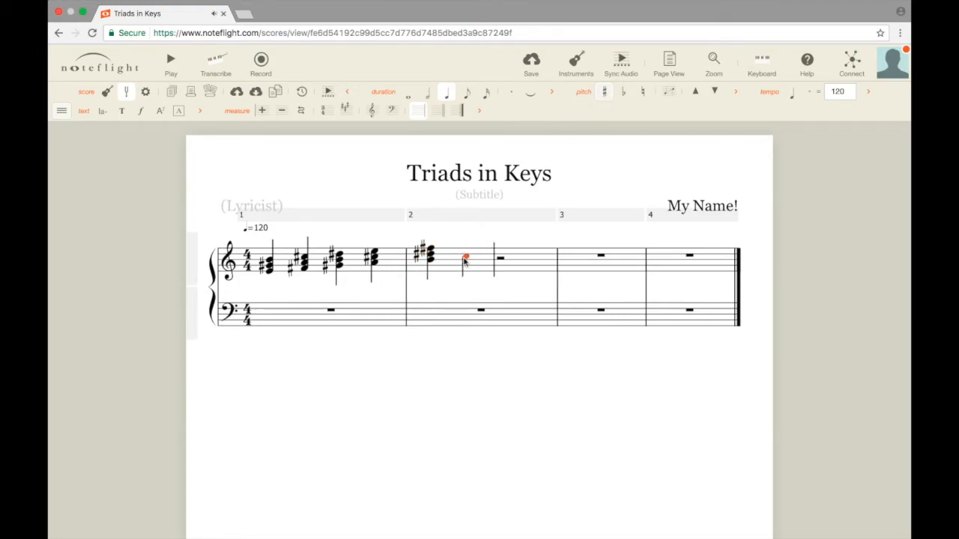
pyautogui.click(607, 93)
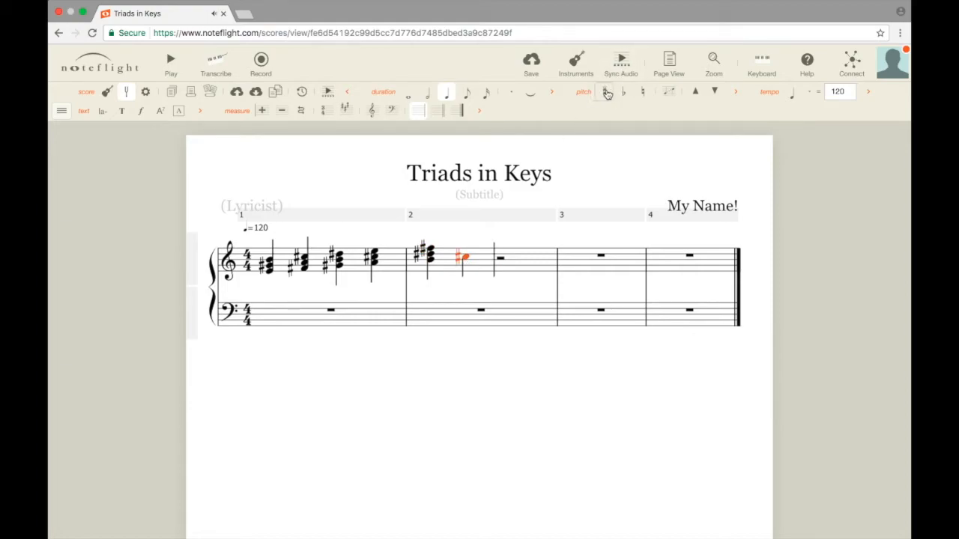
pyautogui.click(465, 257)
pyautogui.click(465, 257)
pyautogui.click(465, 257)
pyautogui.click(464, 257)
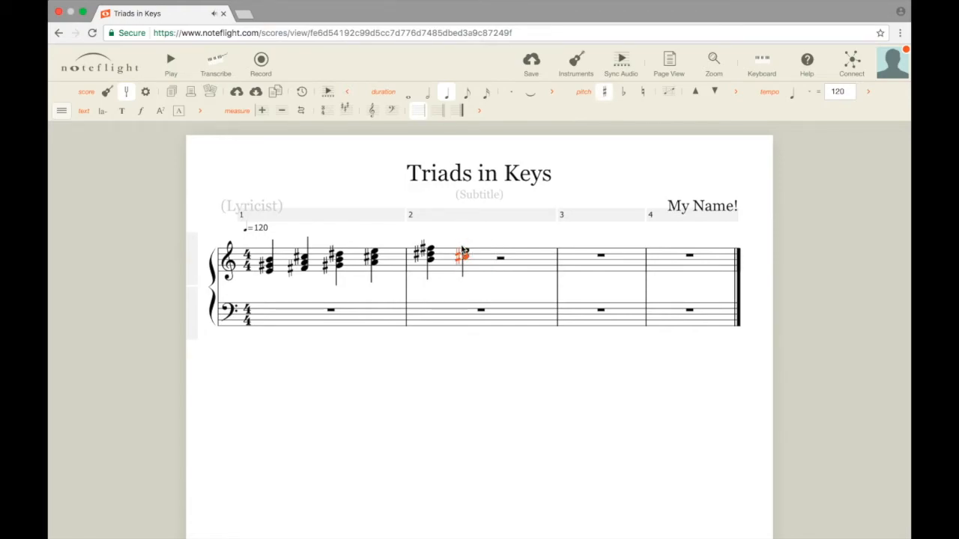
pyautogui.press('Up')
pyautogui.press('Up')
pyautogui.press('Up')
pyautogui.press('Up')
pyautogui.click(603, 91)
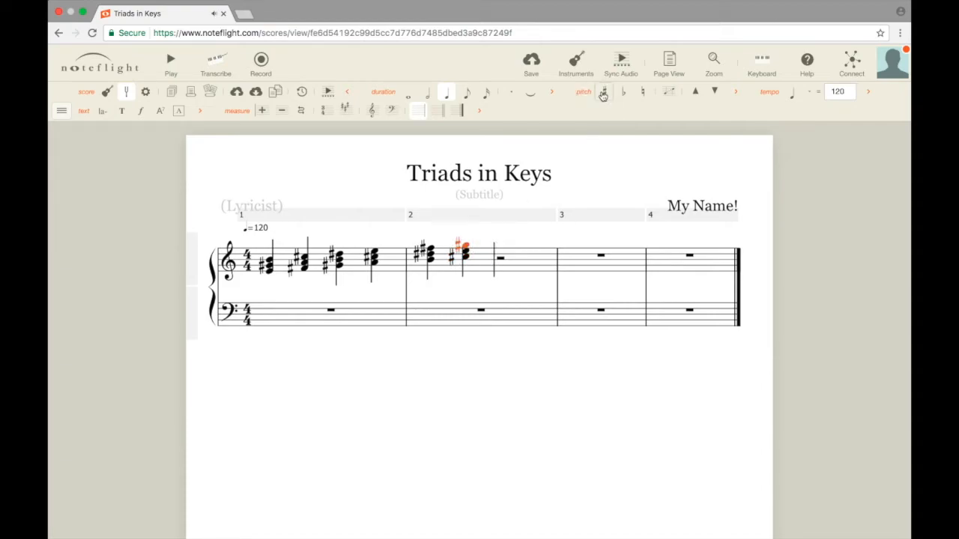
# Step: Build a quarter-note triad of D-sharp, F-sharp and A on beat 3 of measure 2 in the treble staff
pyautogui.click(499, 257)
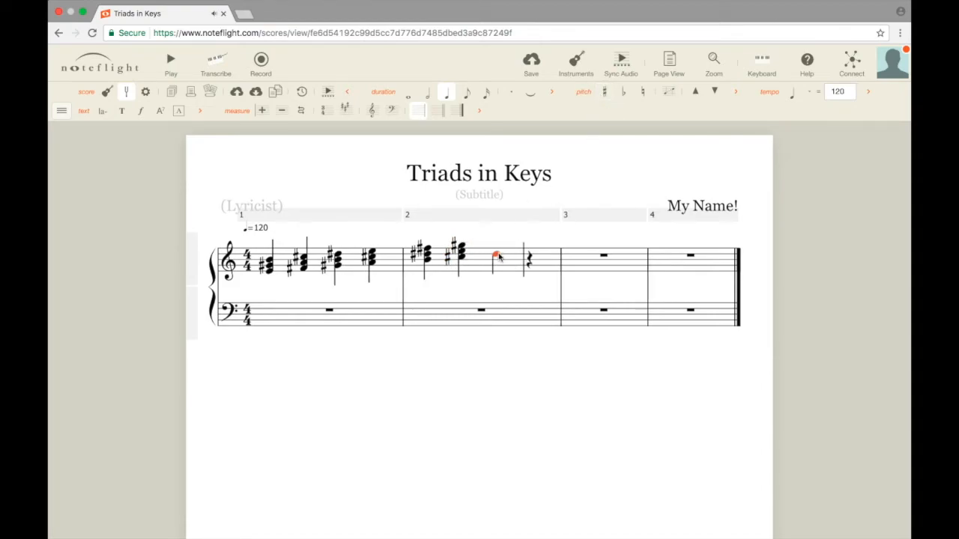
pyautogui.click(606, 95)
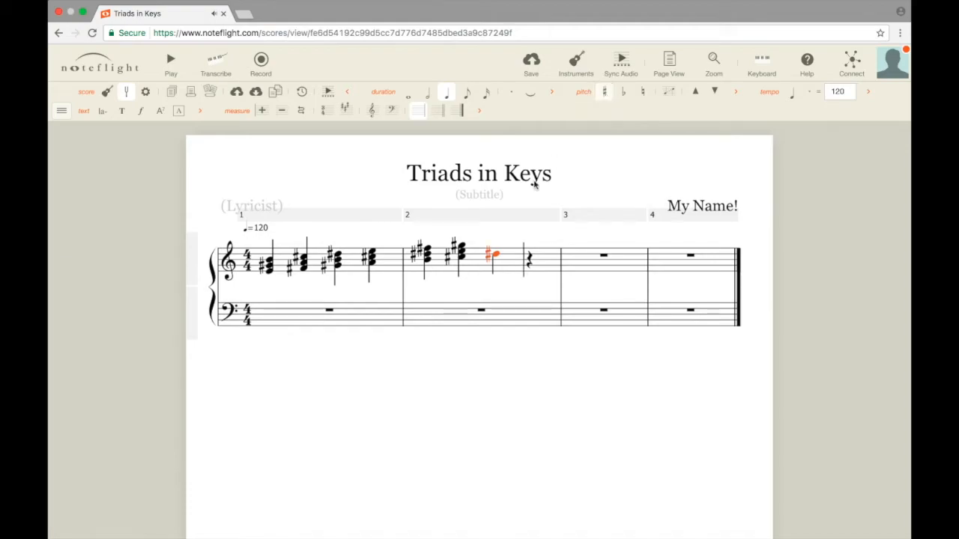
pyautogui.click(493, 253)
pyautogui.press('Escape')
pyautogui.click(493, 255)
pyautogui.click(493, 255)
pyautogui.click(495, 254)
pyautogui.click(606, 94)
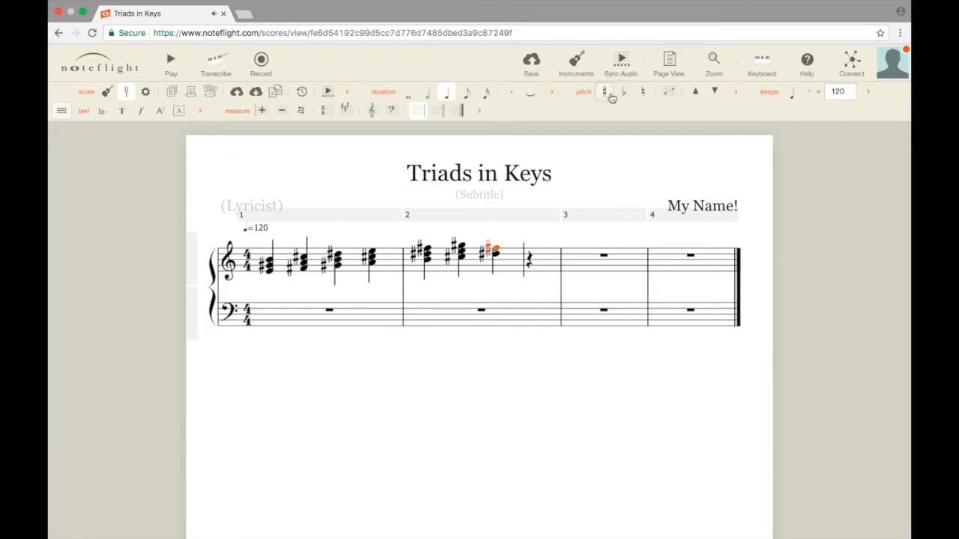
pyautogui.click(494, 250)
# Step: Build a quarter-note triad of E, G-sharp and B on beat 4 of measure 2, an octave above the opening triad
pyautogui.click(528, 255)
pyautogui.click(528, 253)
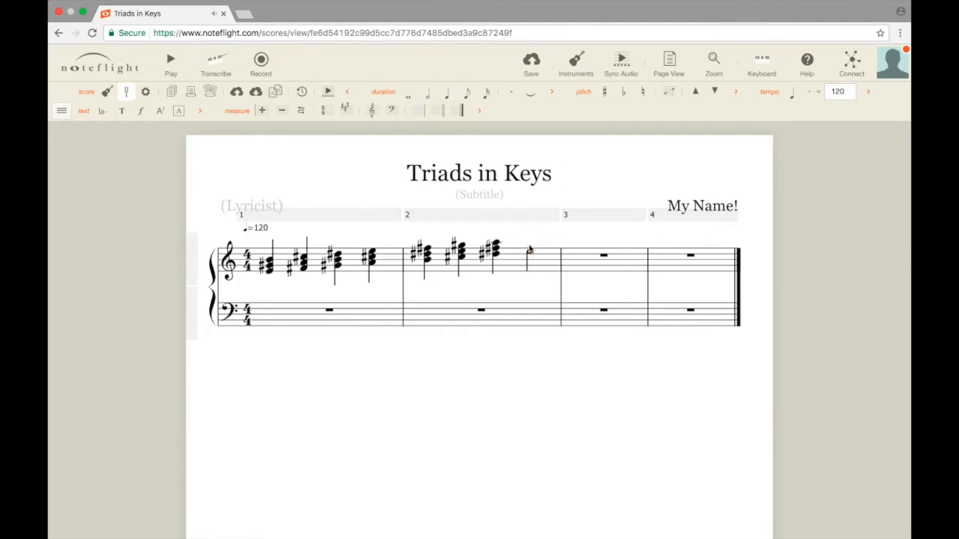
pyautogui.click(527, 258)
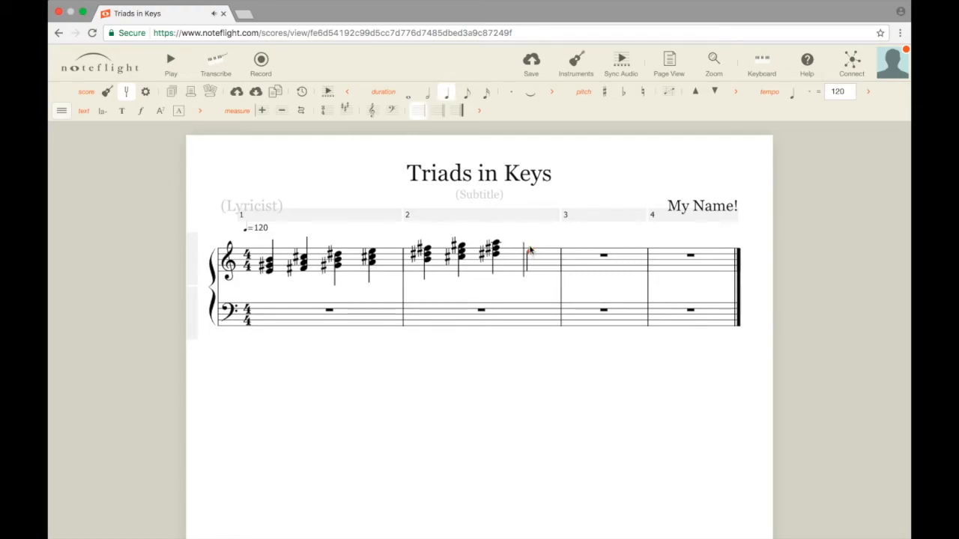
pyautogui.click(530, 250)
pyautogui.press('+')
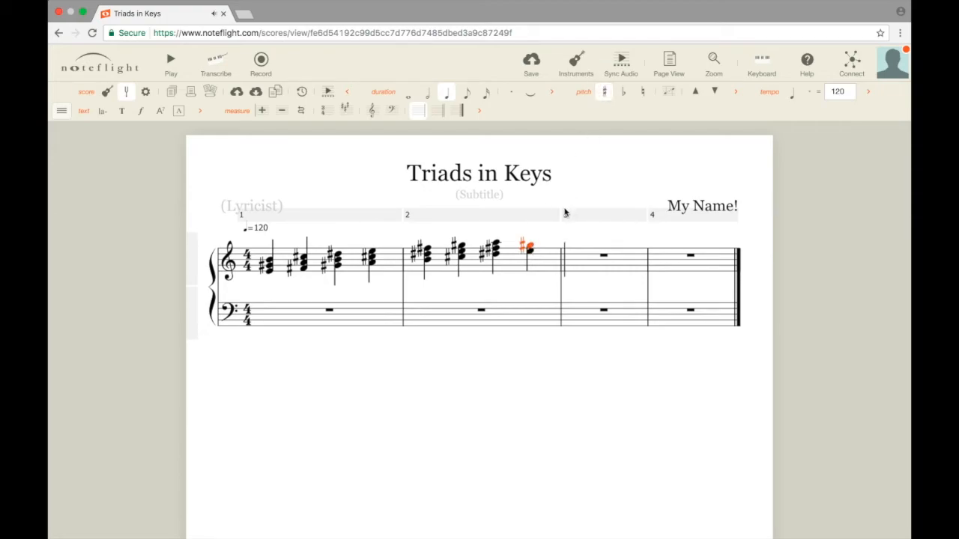
pyautogui.click(529, 241)
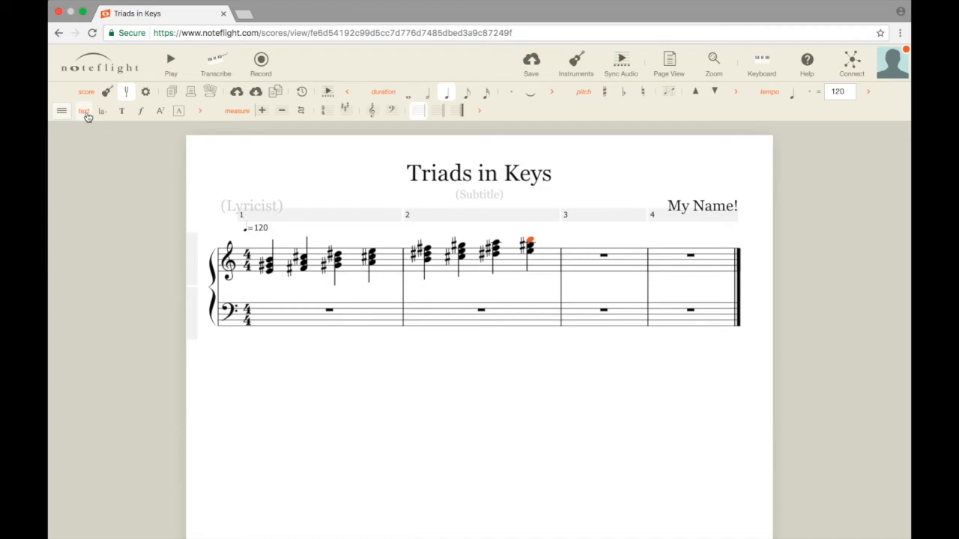
# Step: Add the performance text "EM" to the first triad in measure 1 and place it just below the treble staff
pyautogui.click(125, 111)
pyautogui.click(268, 283)
pyautogui.doubleClick(268, 283)
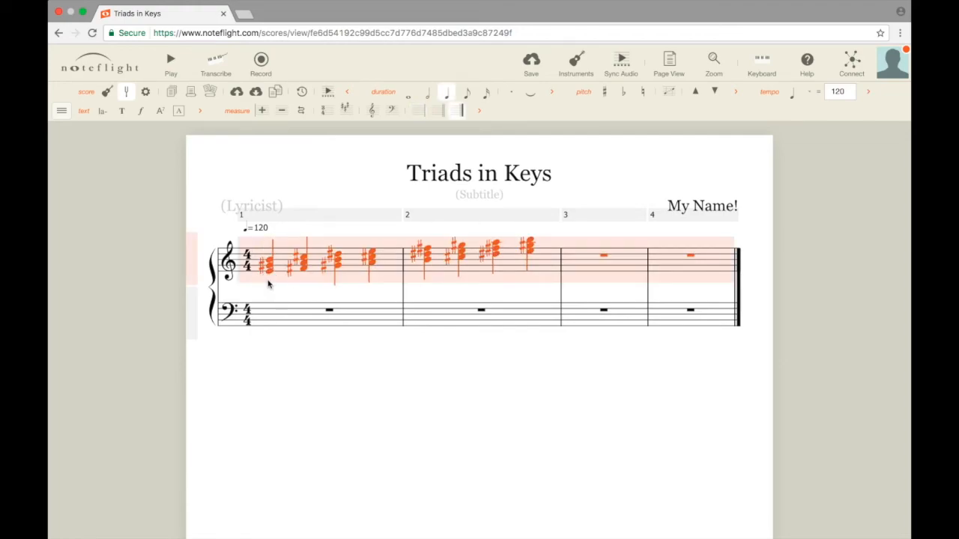
pyautogui.click(124, 112)
pyautogui.write('EM')
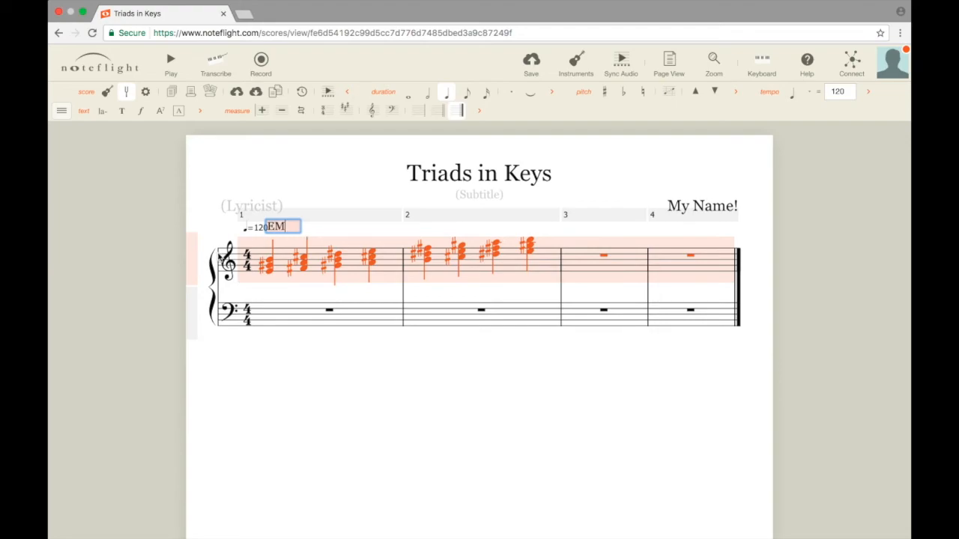
pyautogui.click(220, 233)
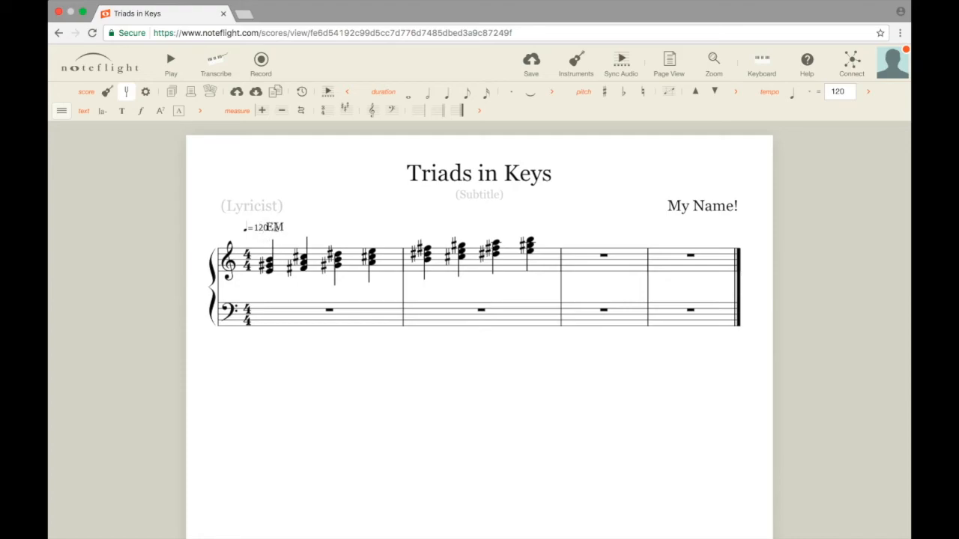
pyautogui.moveTo(278, 227); pyautogui.dragTo(273, 286)
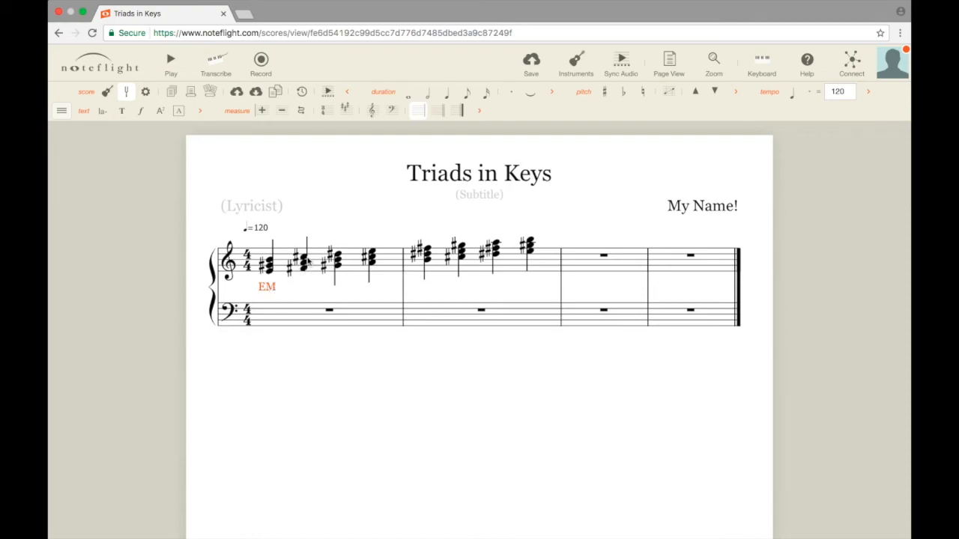
# Step: Add the performance text "F#m" to the second triad in measure 1 and align it beneath that chord, level with "EM"
pyautogui.click(123, 111)
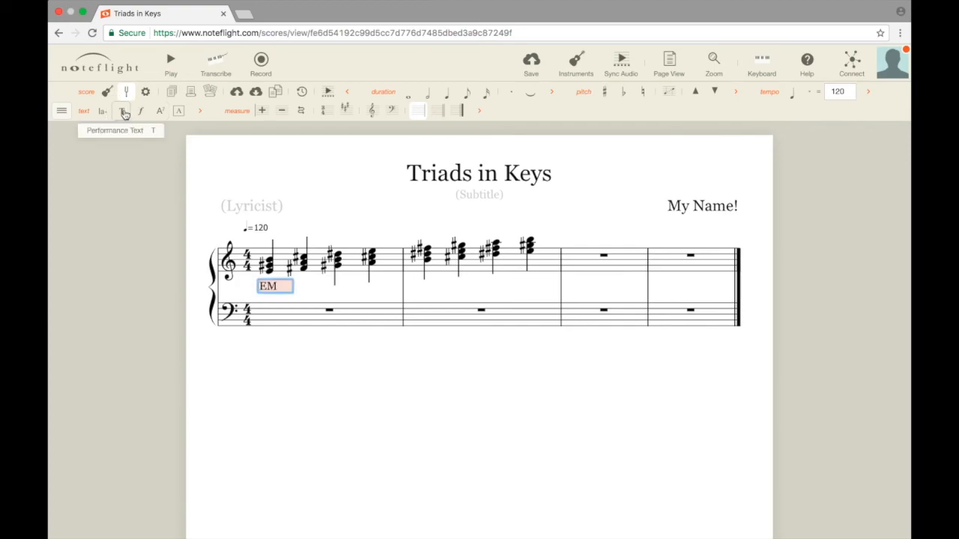
pyautogui.click(307, 285)
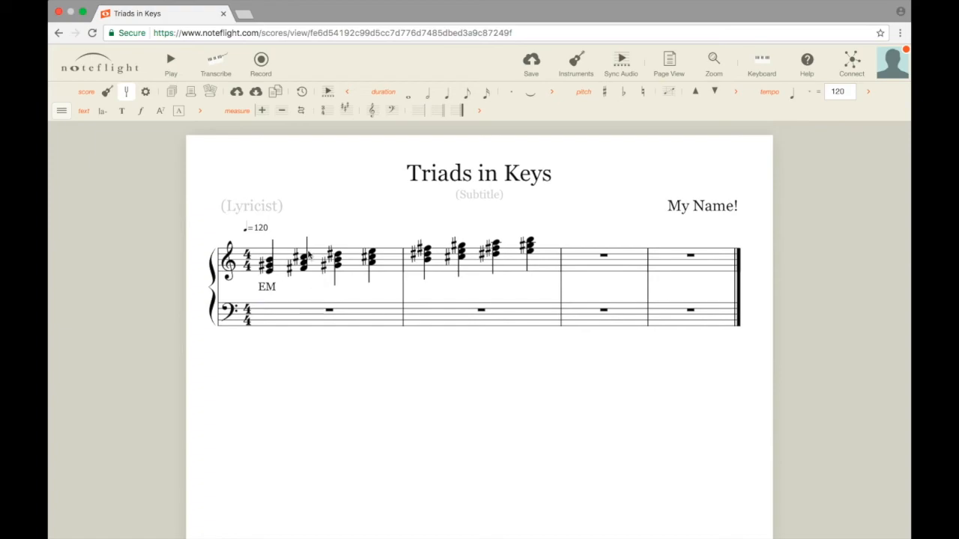
pyautogui.moveTo(308, 255); pyautogui.dragTo(301, 279)
pyautogui.click(125, 112)
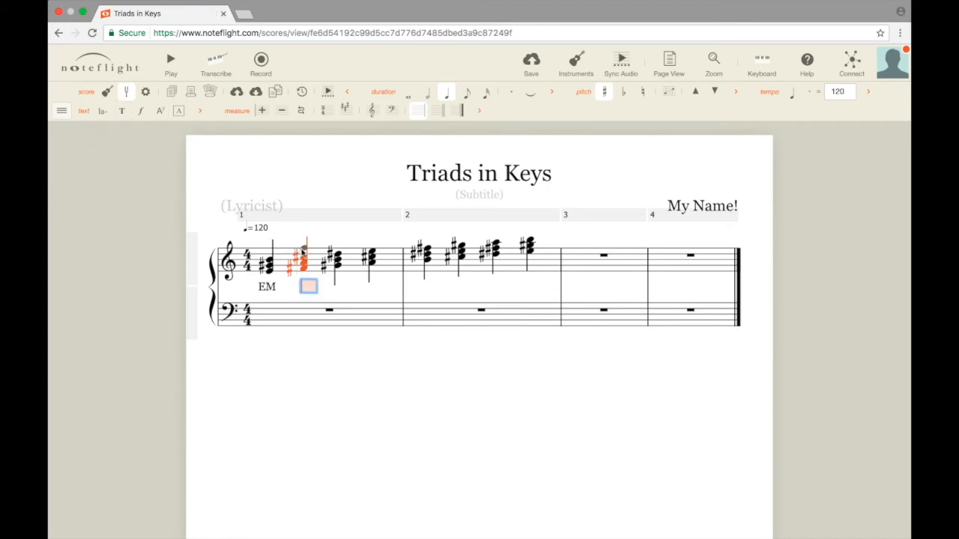
pyautogui.write('F#m')
pyautogui.click(293, 293)
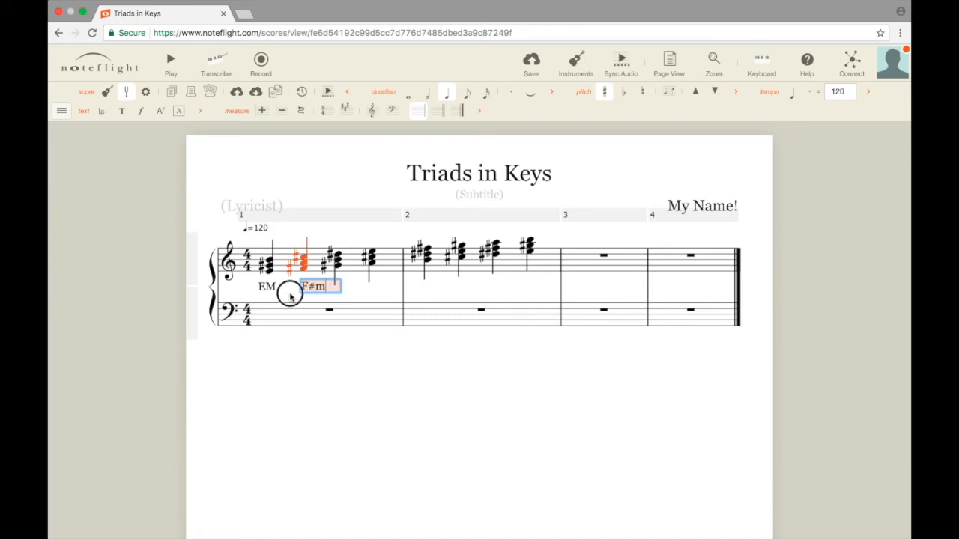
pyautogui.click(313, 288)
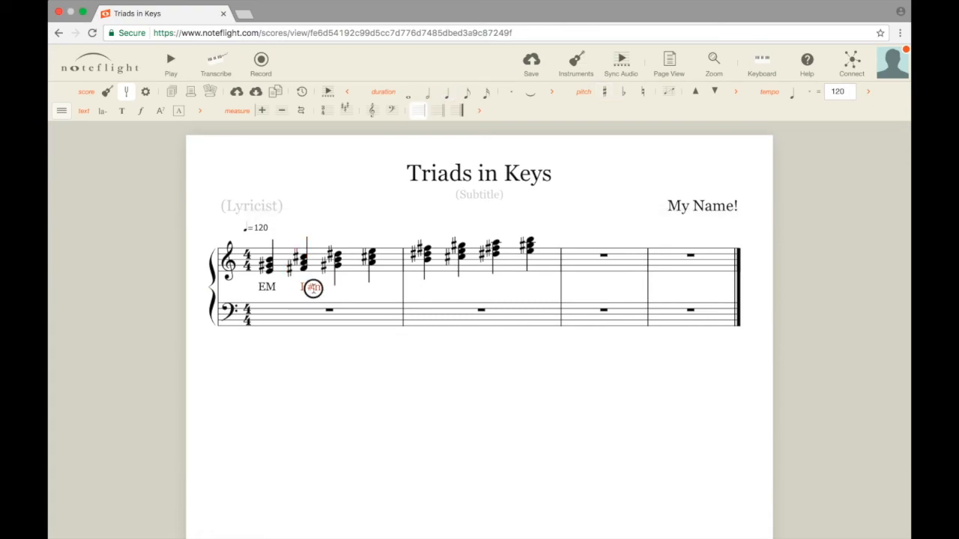
pyautogui.moveTo(313, 288); pyautogui.dragTo(331, 295)
pyautogui.click(328, 293)
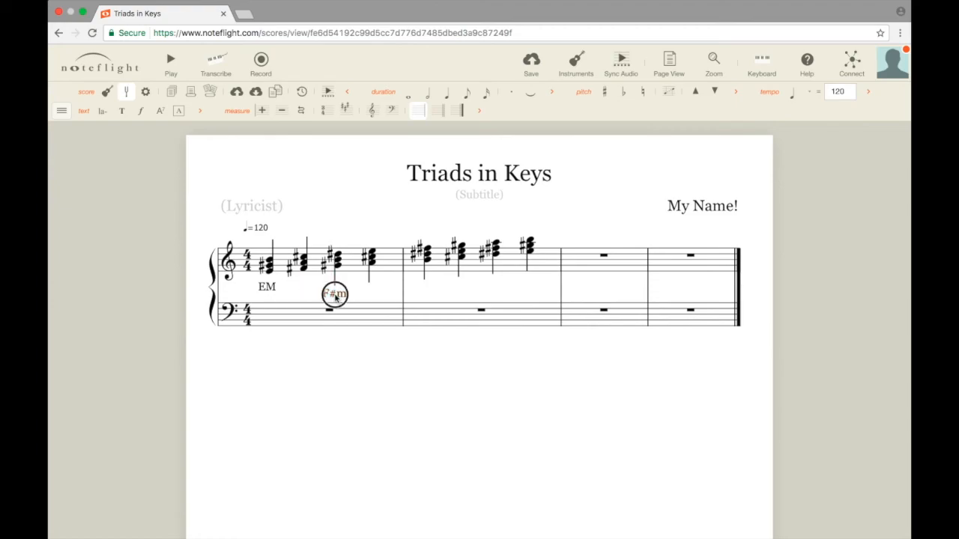
pyautogui.moveTo(328, 293); pyautogui.dragTo(296, 286)
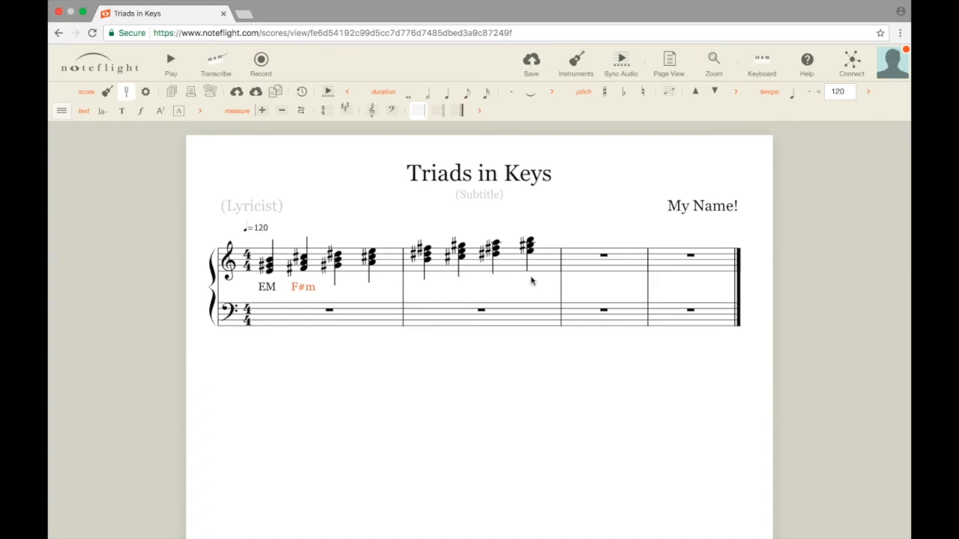
# Step: Add the performance text "?" to the third triad in measure 1 and shift it directly beneath the chord
pyautogui.click(338, 267)
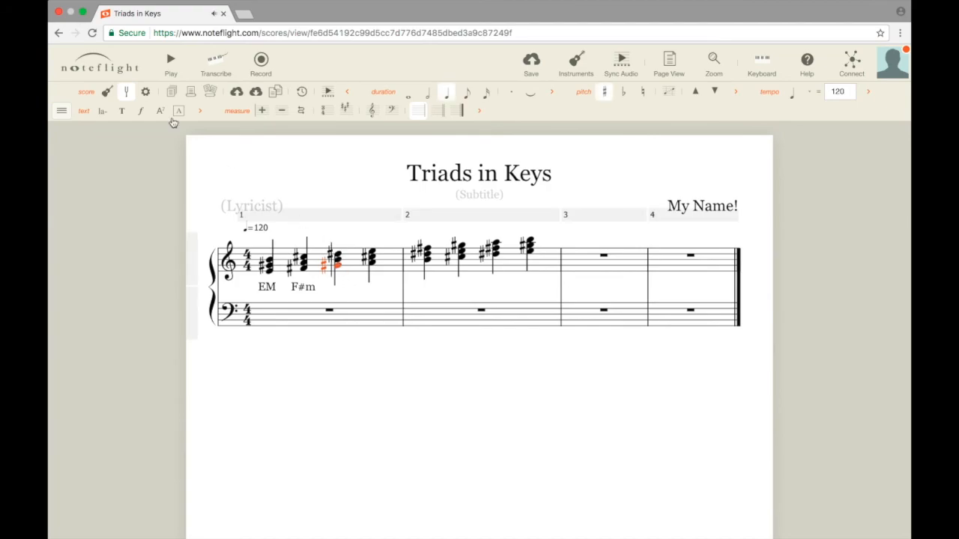
pyautogui.click(120, 115)
pyautogui.write('G')
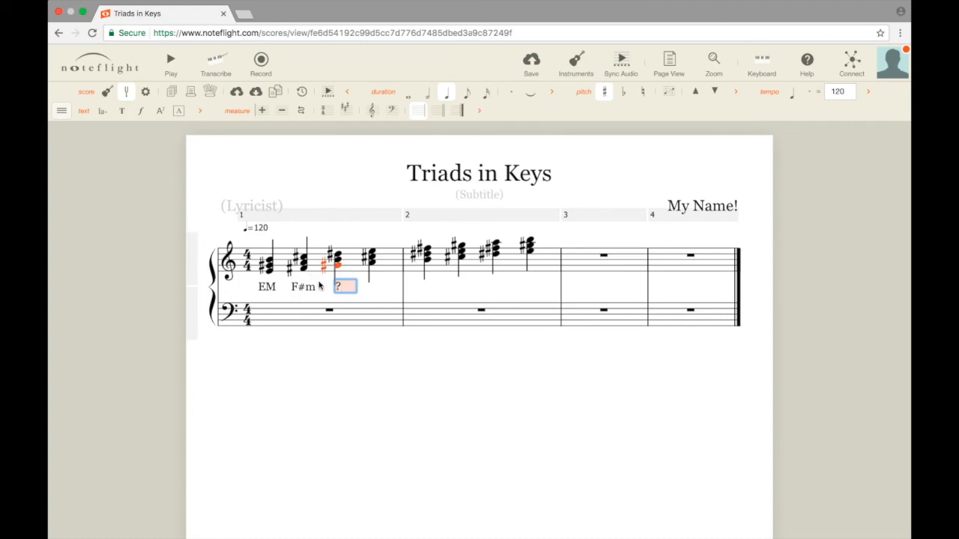
pyautogui.click(322, 287)
pyautogui.click(337, 288)
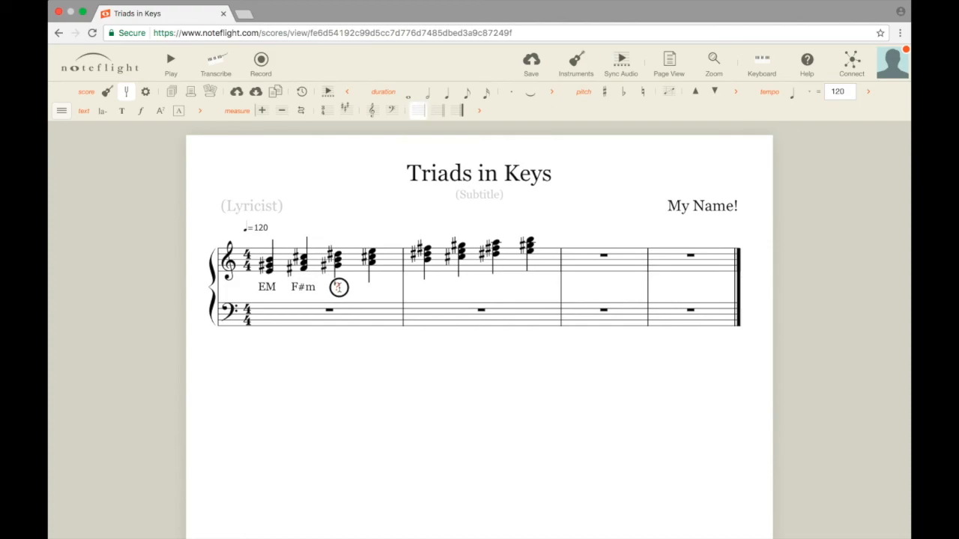
pyautogui.doubleClick(334, 287)
# Step: Add the performance text "??" beneath the fourth triad in measure 1, in line with the other chord labels
pyautogui.click(372, 262)
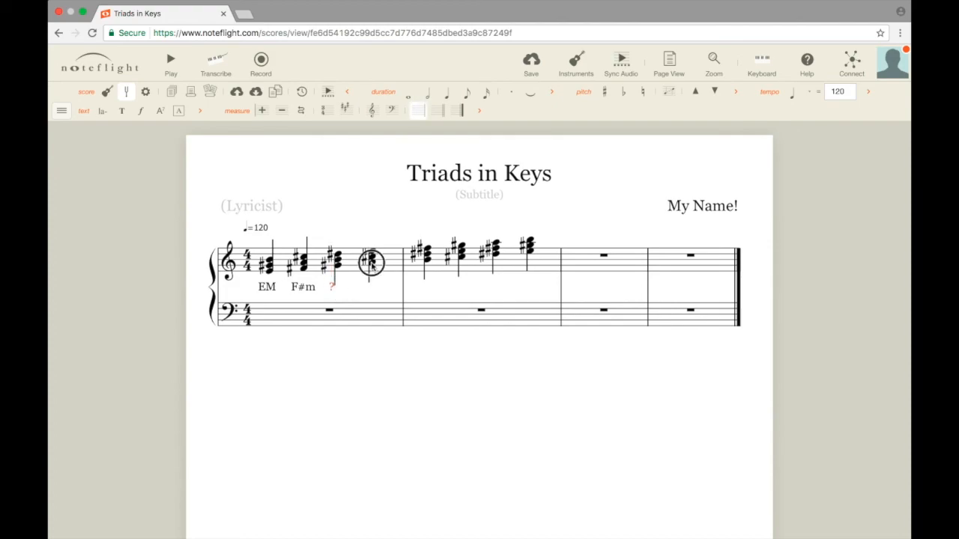
pyautogui.click(123, 113)
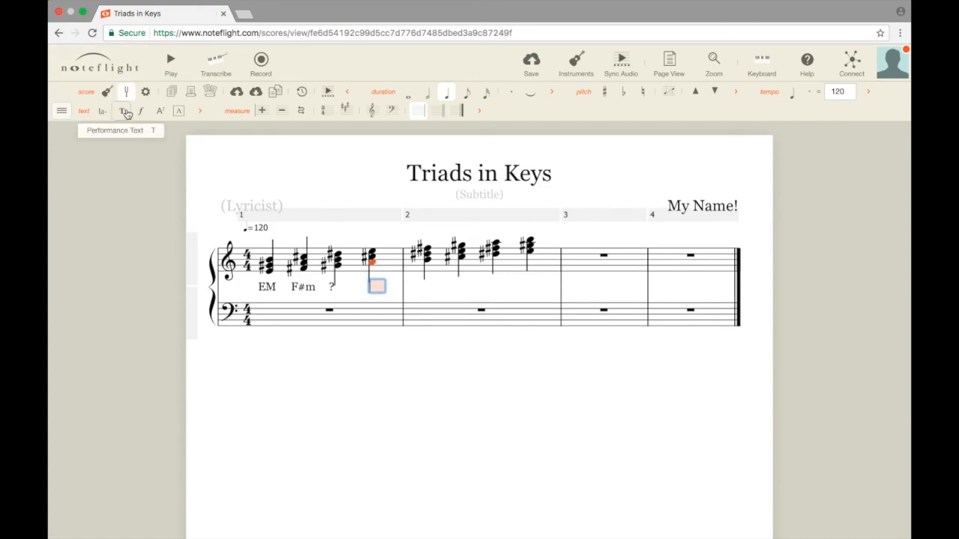
pyautogui.write('??')
pyautogui.click(362, 292)
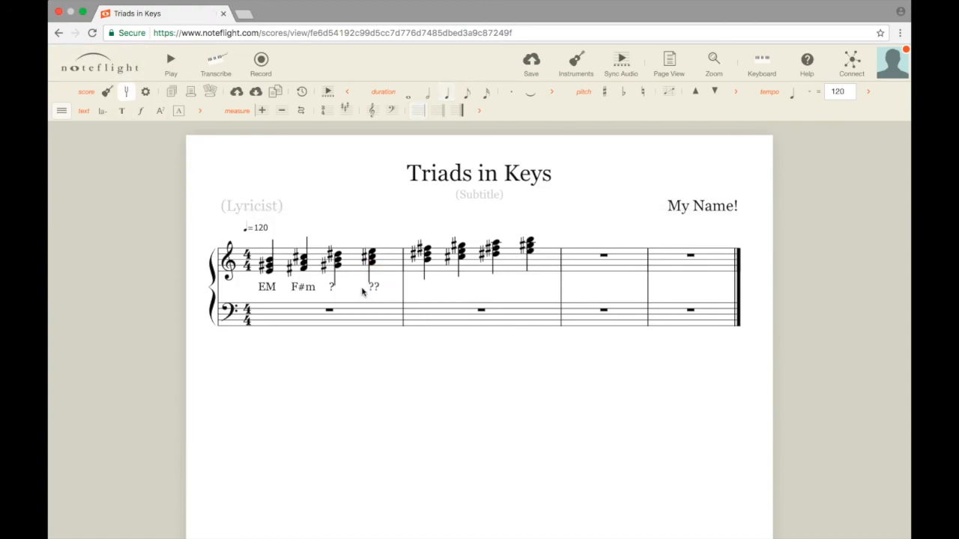
pyautogui.click(371, 288)
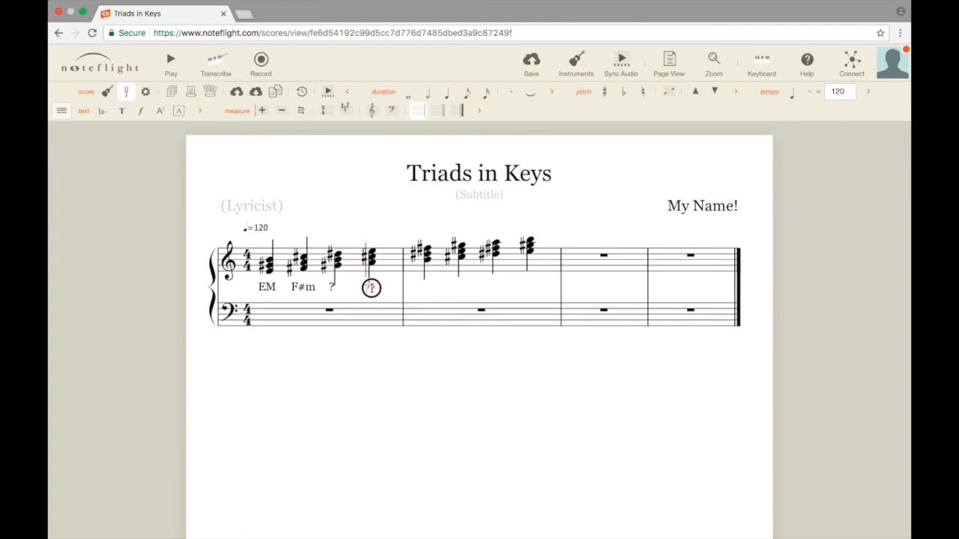